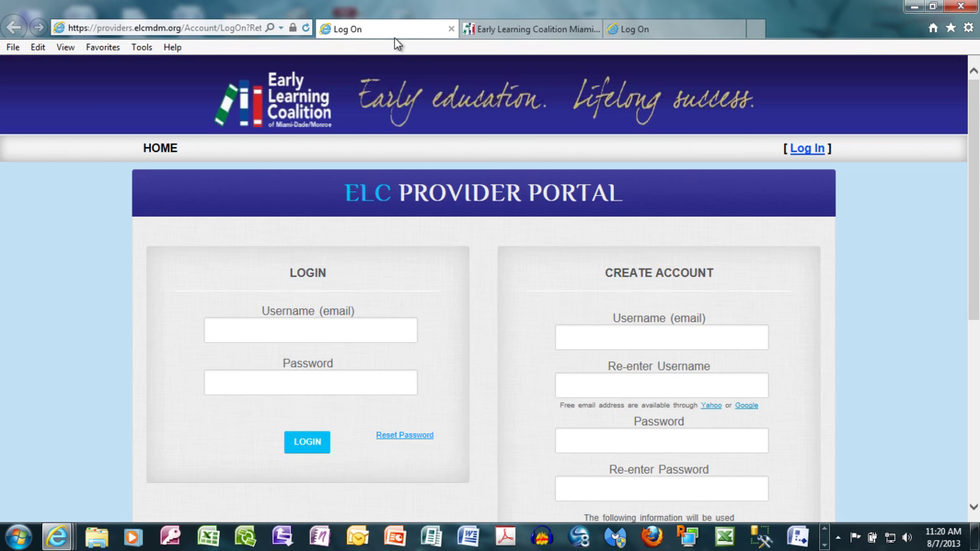
Step: Check the open tabs and return to the Early Learning Coalition of Miami homepage
left_click(515, 33)
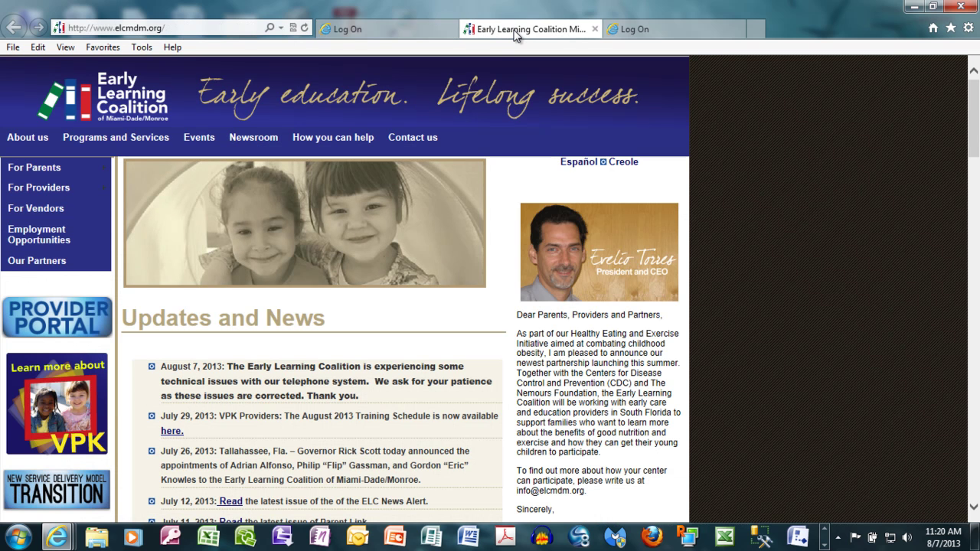
left_click(655, 29)
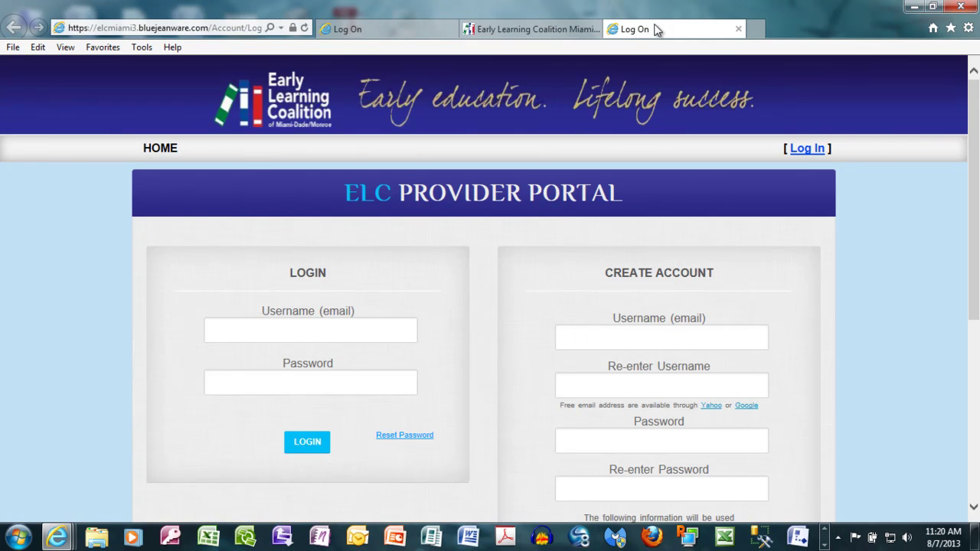
left_click(551, 29)
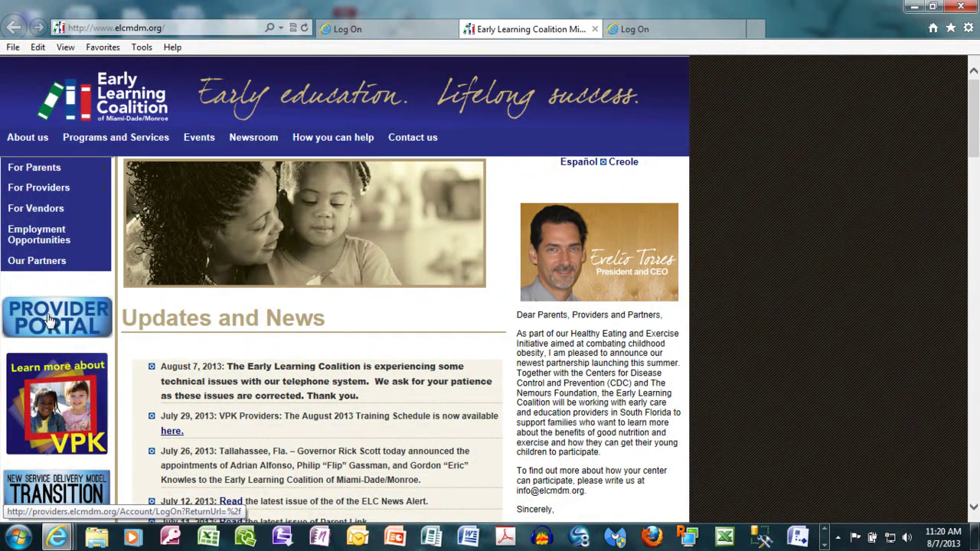
Step: Open the Provider Portal log-on page and close the extra Log On and Coalition tabs
left_click(55, 322)
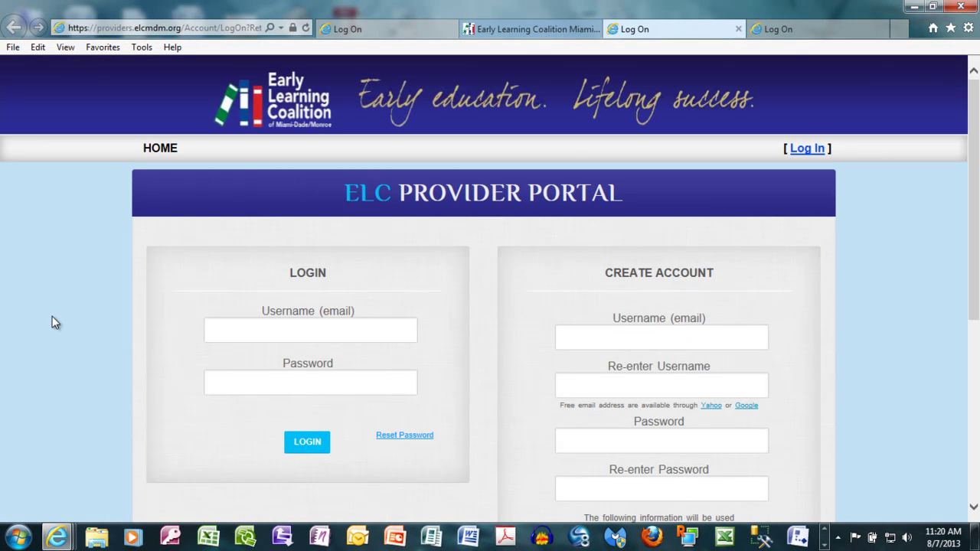
left_click(738, 28)
left_click(595, 29)
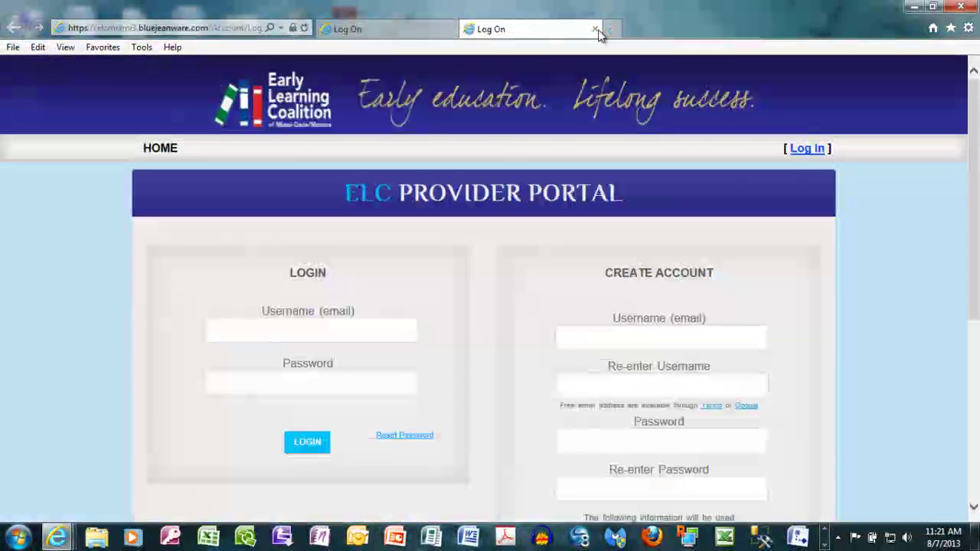
left_click(442, 31)
left_click(451, 29)
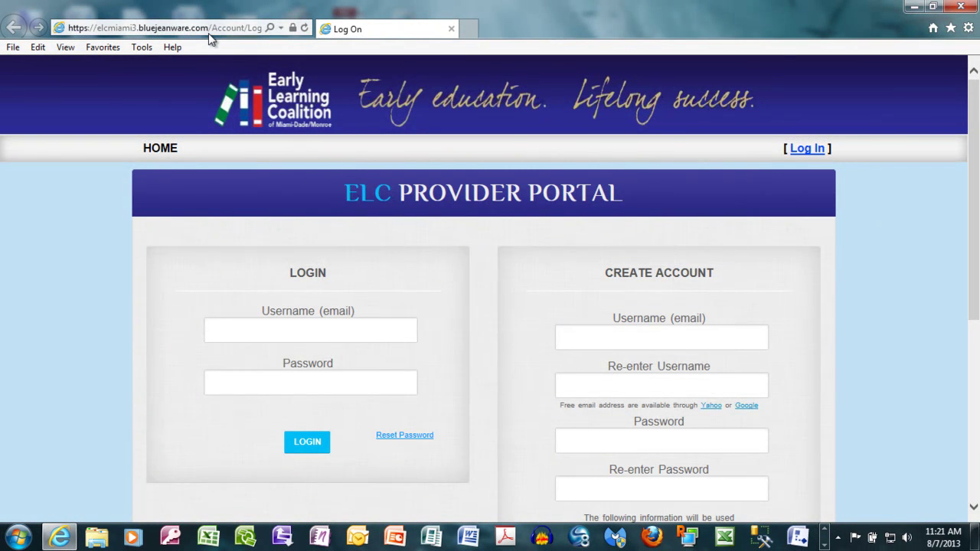
Step: Log in with the saved provider e-mail from autocomplete and a freshly typed password
left_click(320, 337)
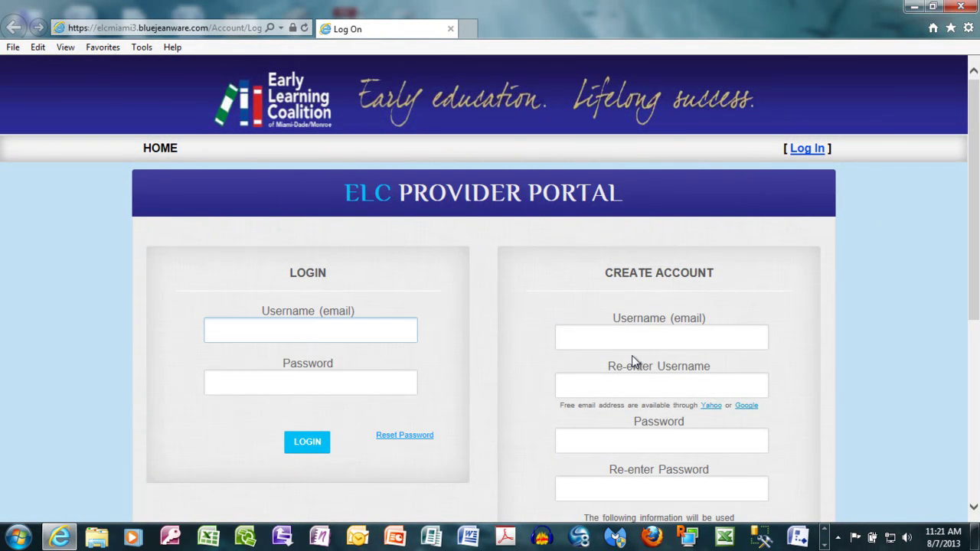
type("f")
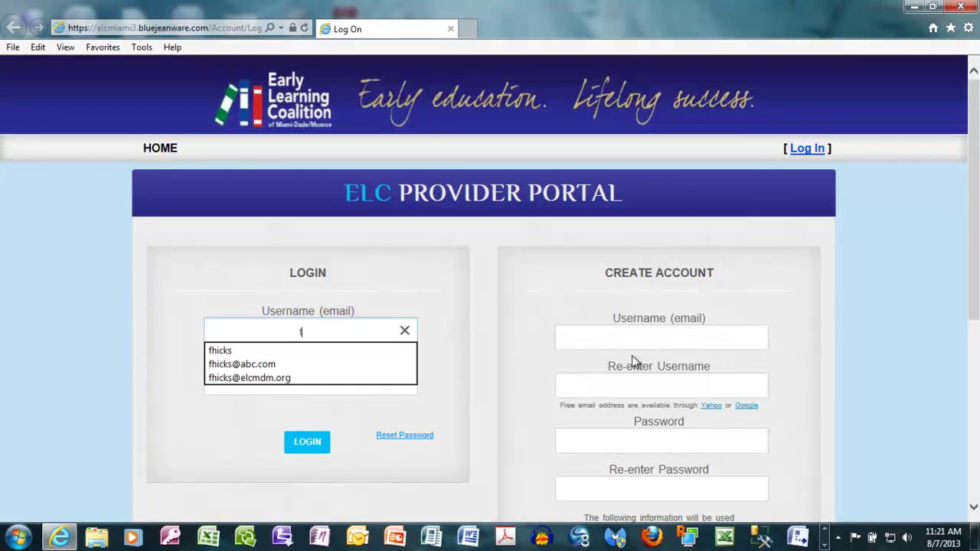
left_click(260, 365)
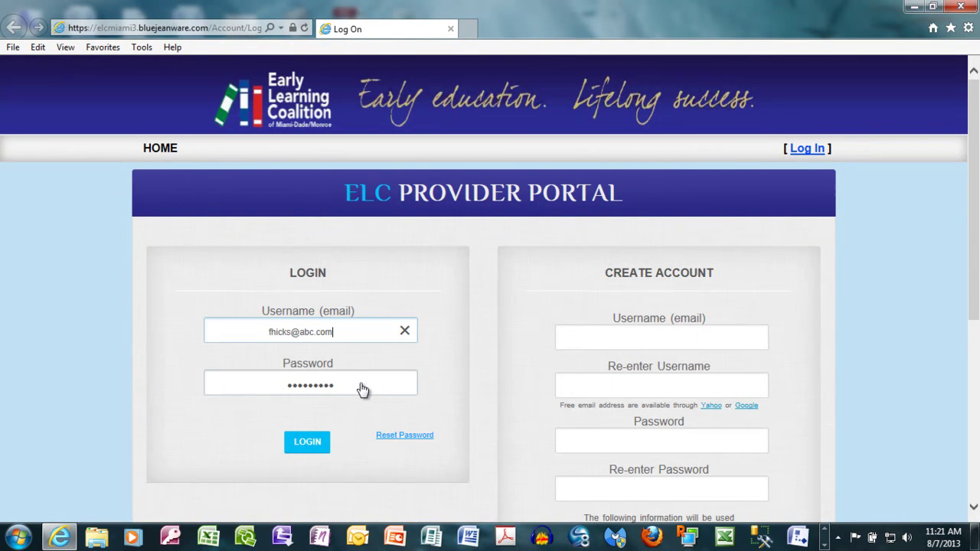
key("Tab")
key("BackSpace")
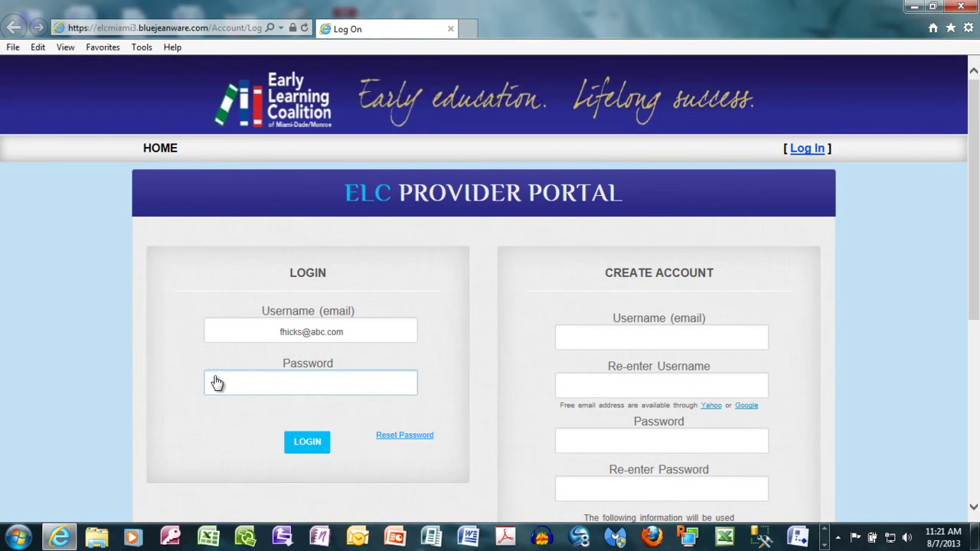
type("*******")
left_click(300, 446)
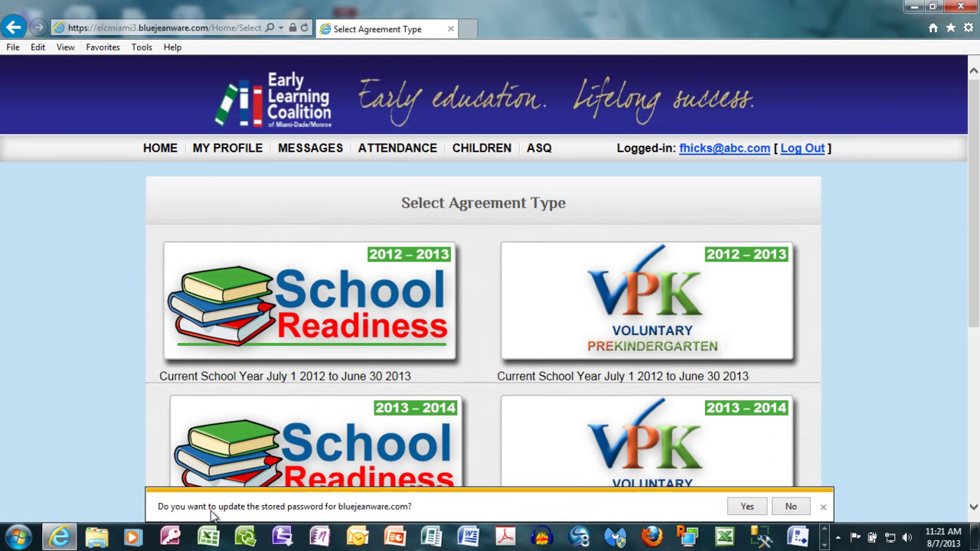
Step: Decline the password update and scroll through the agreements and Downloadable Documents list
left_click(791, 507)
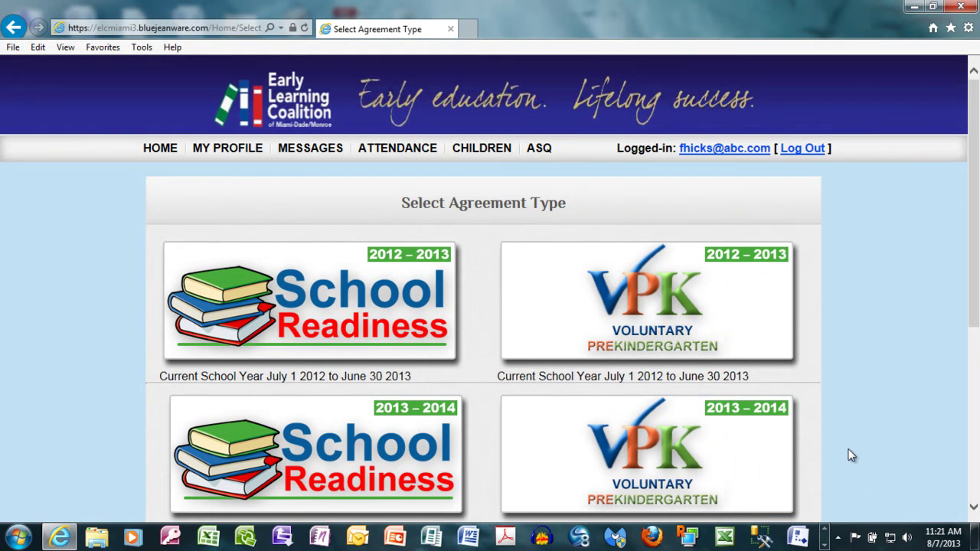
left_click_drag(976, 142, 972, 316)
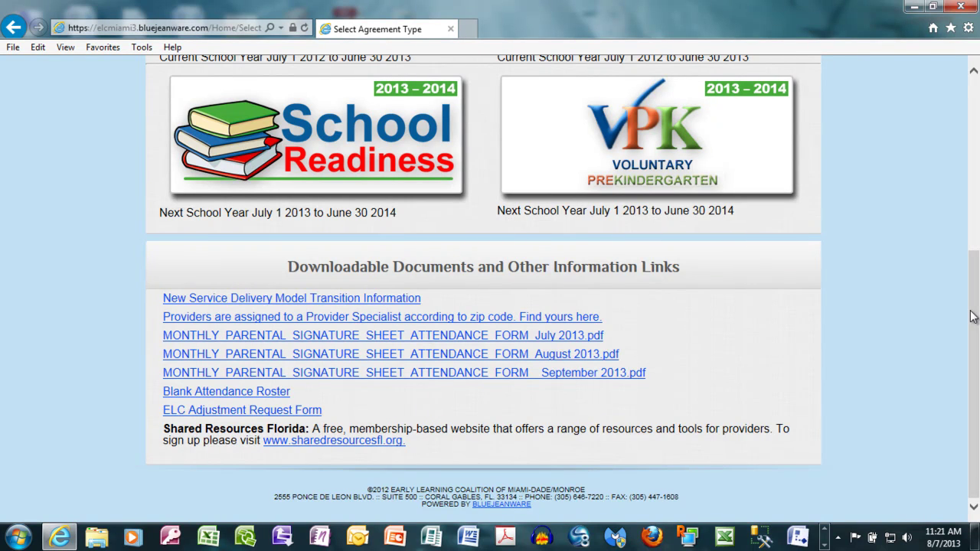
left_click_drag(971, 316, 969, 141)
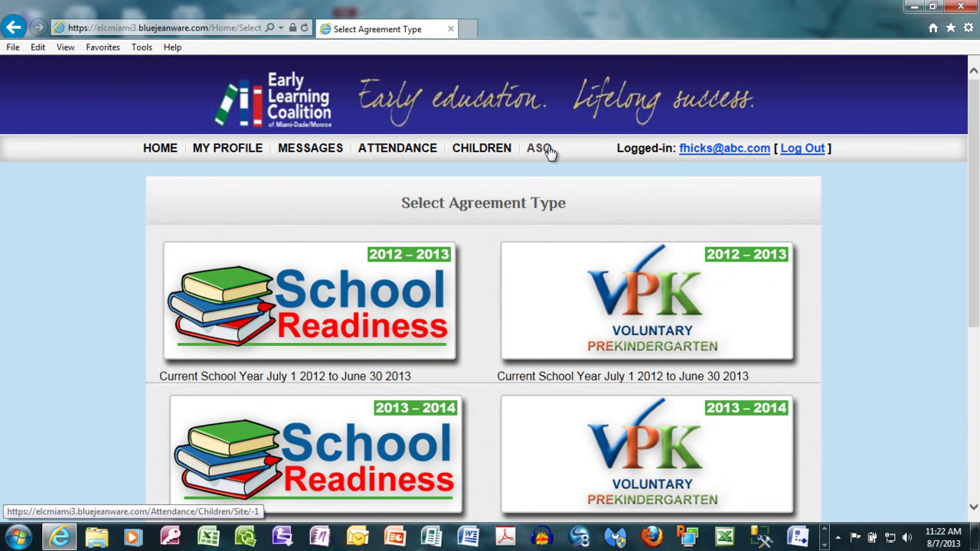
Step: Open the July 2013 attendance sheet and toggle Other Details, Redetermination Date and Weekends columns
left_click(399, 153)
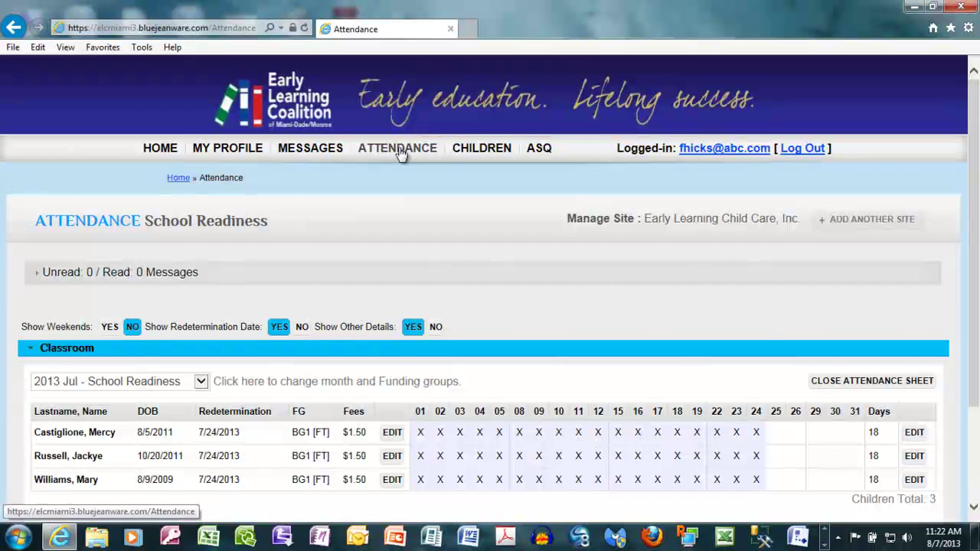
left_click_drag(975, 144, 976, 186)
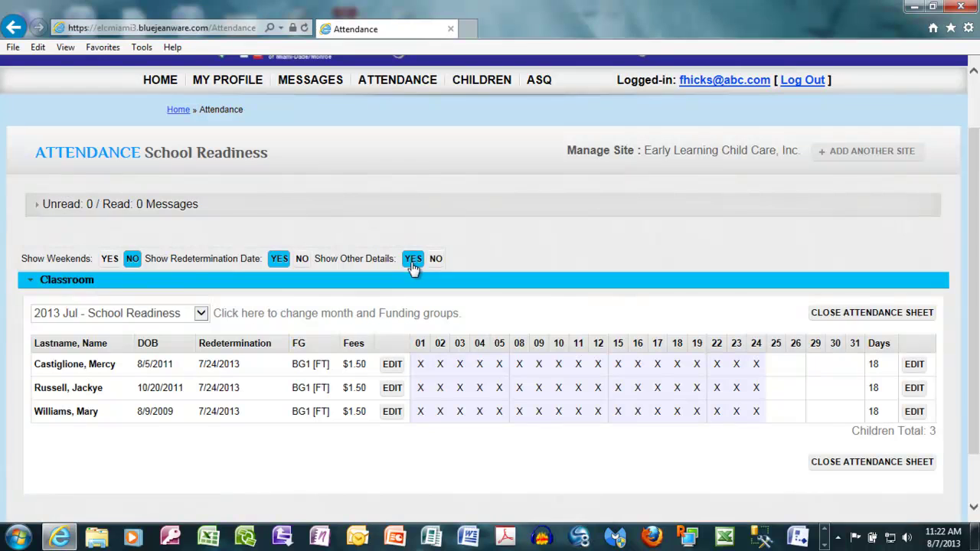
left_click(436, 261)
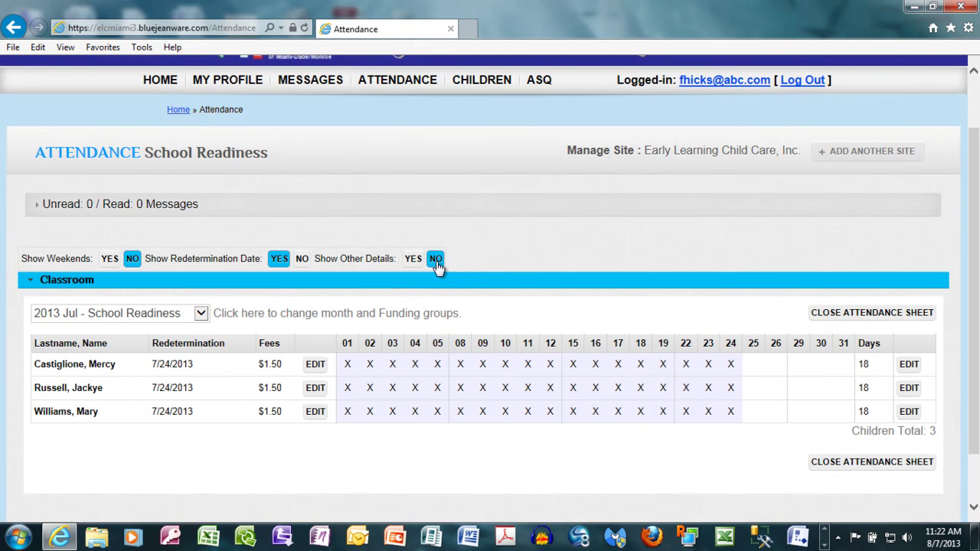
left_click(415, 261)
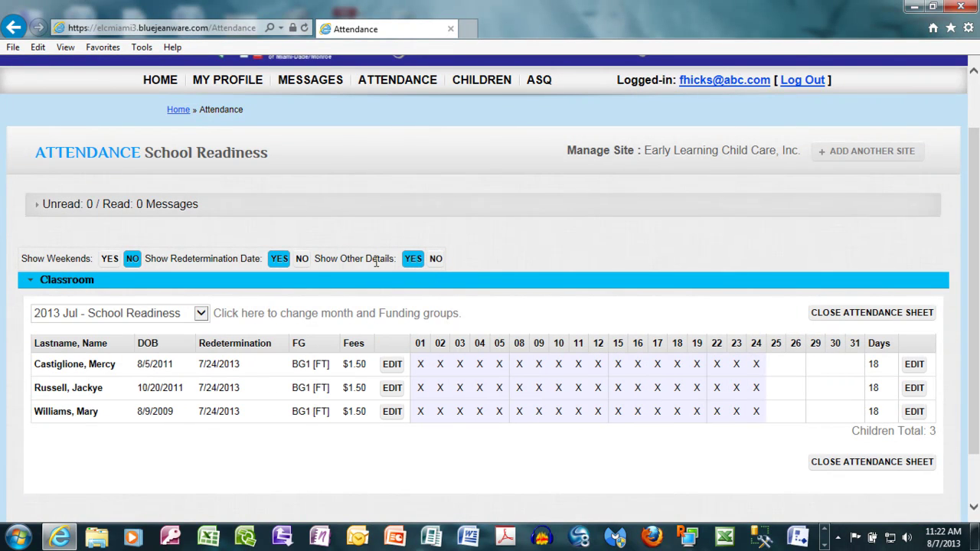
left_click(302, 261)
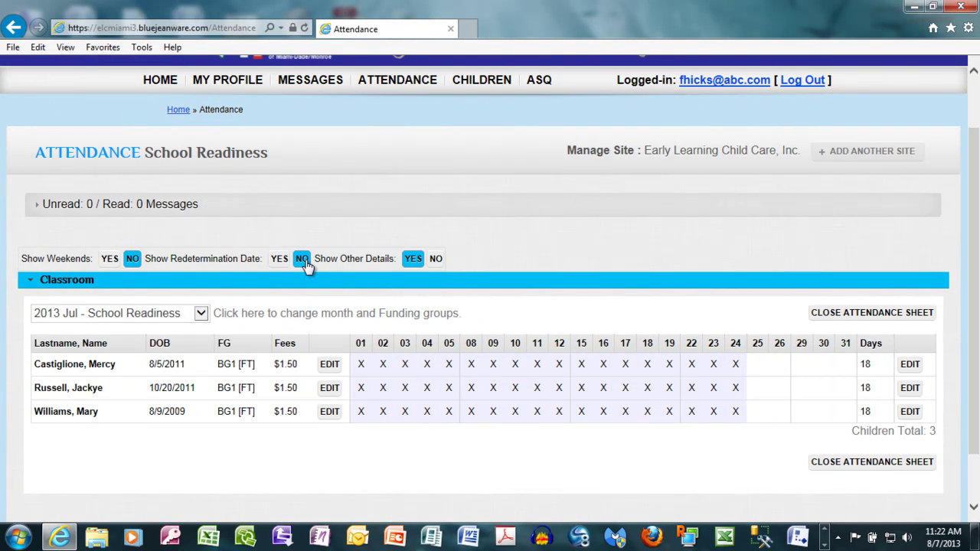
left_click(279, 259)
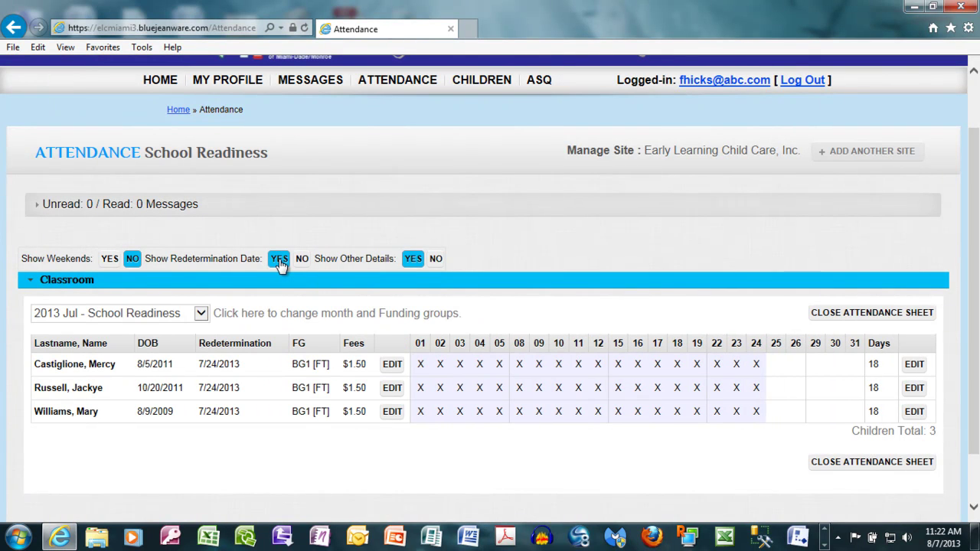
left_click(109, 260)
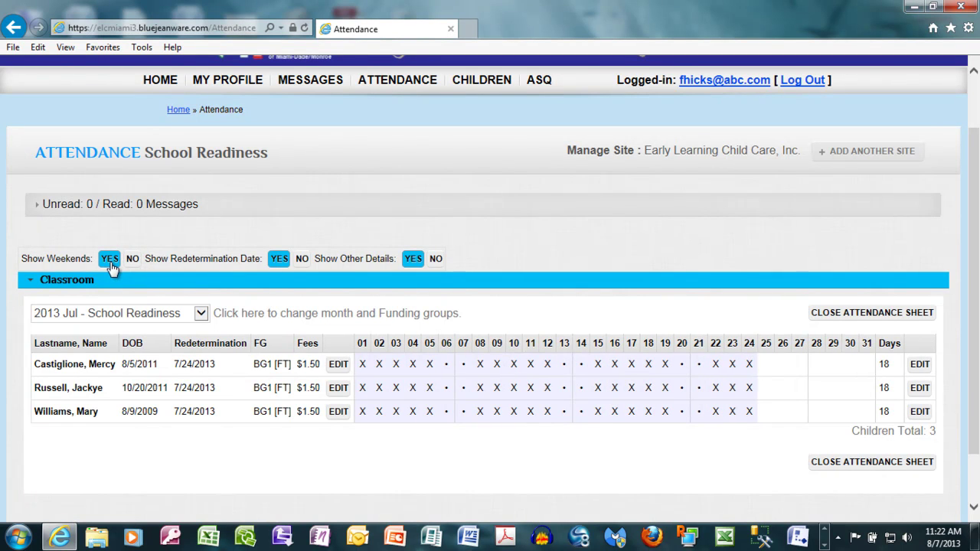
left_click(131, 261)
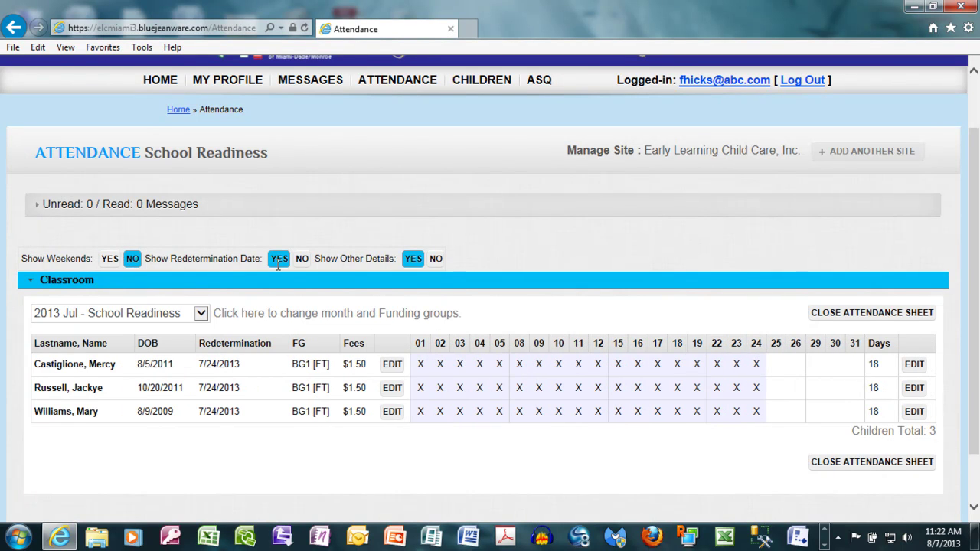
Step: Scroll the attendance sheet and open the second child's row for editing with EDIT
left_click_drag(977, 268, 976, 305)
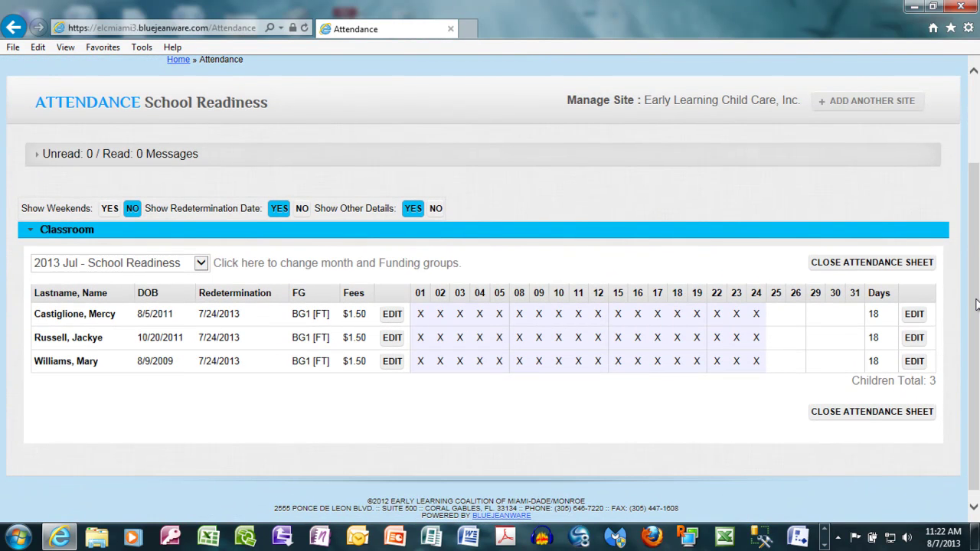
mouse_move(974, 231)
left_mouse_down()
mouse_move(975, 188)
mouse_move(975, 258)
mouse_move(976, 249)
left_mouse_up()
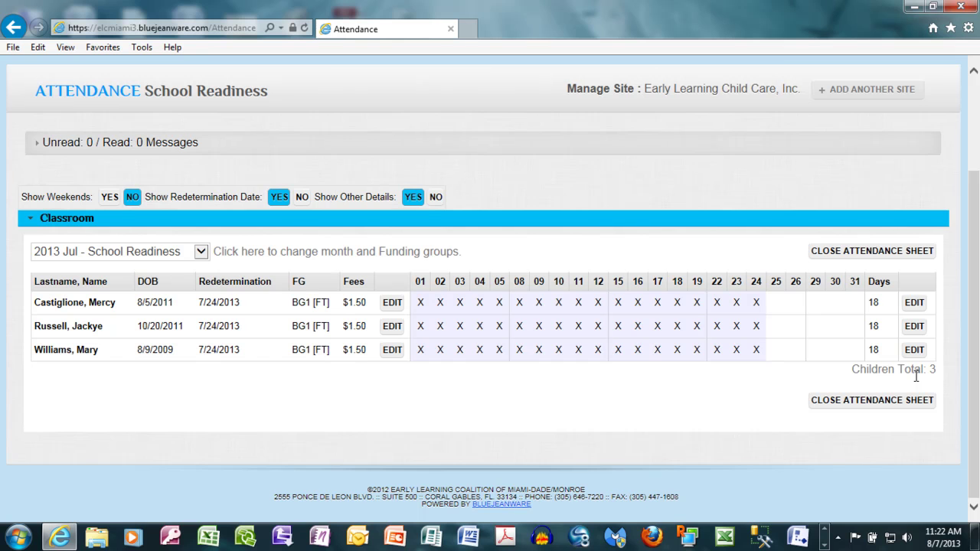
left_click_drag(972, 383, 976, 342)
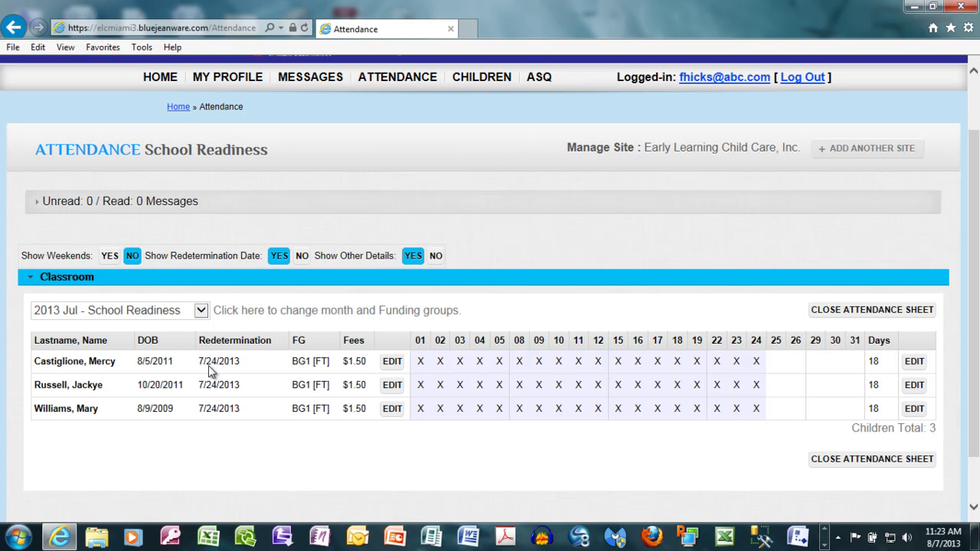
left_click(391, 385)
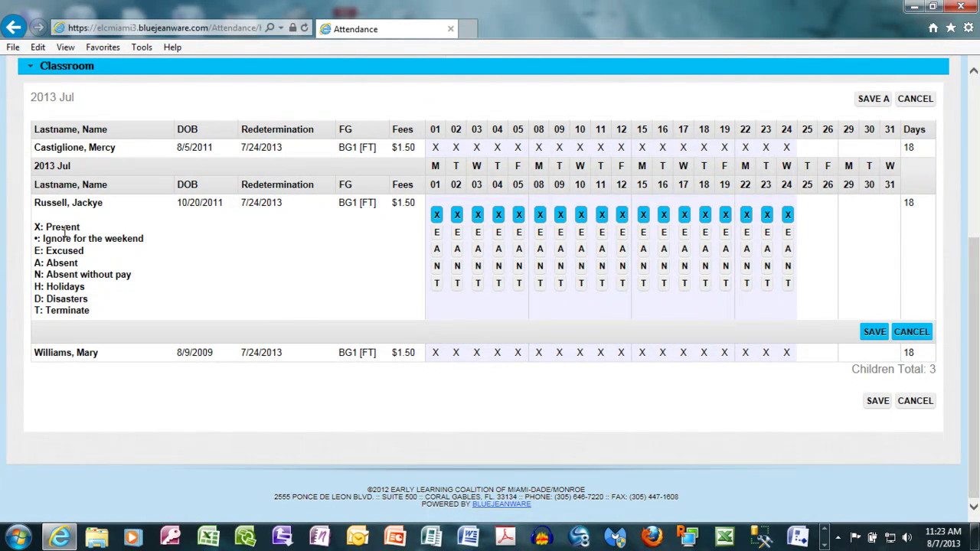
Step: Mark the second child E (Excused) on days 03 and 16 and save
left_click(477, 233)
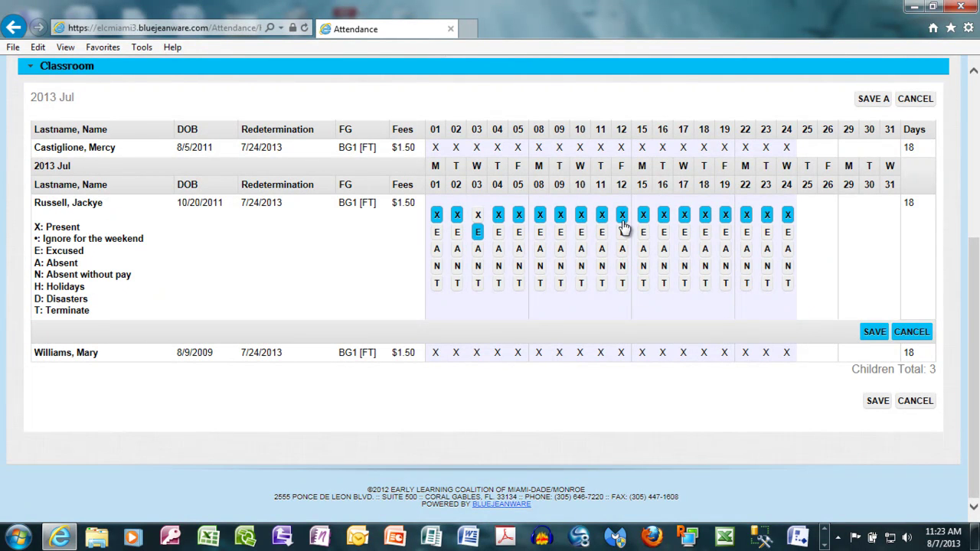
left_click(663, 234)
left_click(874, 332)
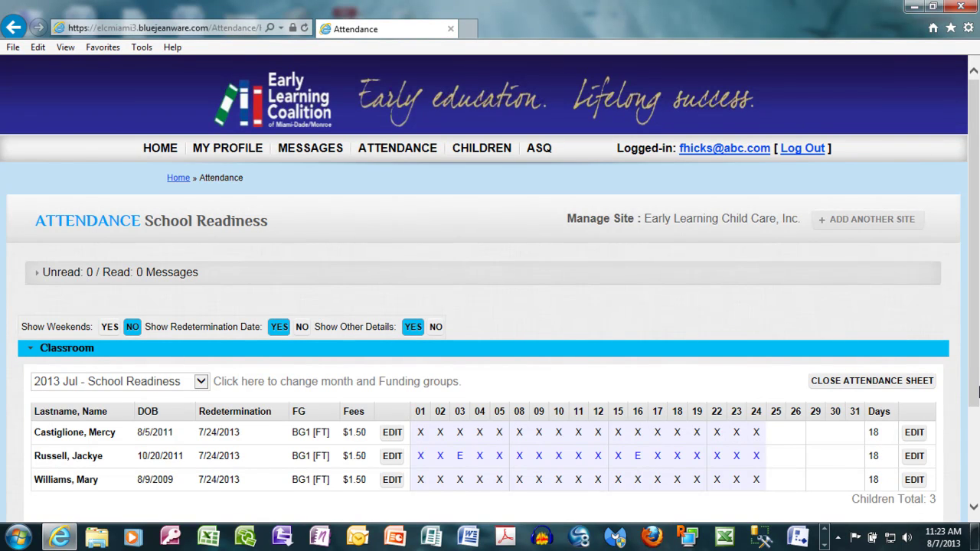
Step: Edit the third child's row, set day 19 to T (Terminate) for 17 days, and save
left_click_drag(975, 389, 975, 456)
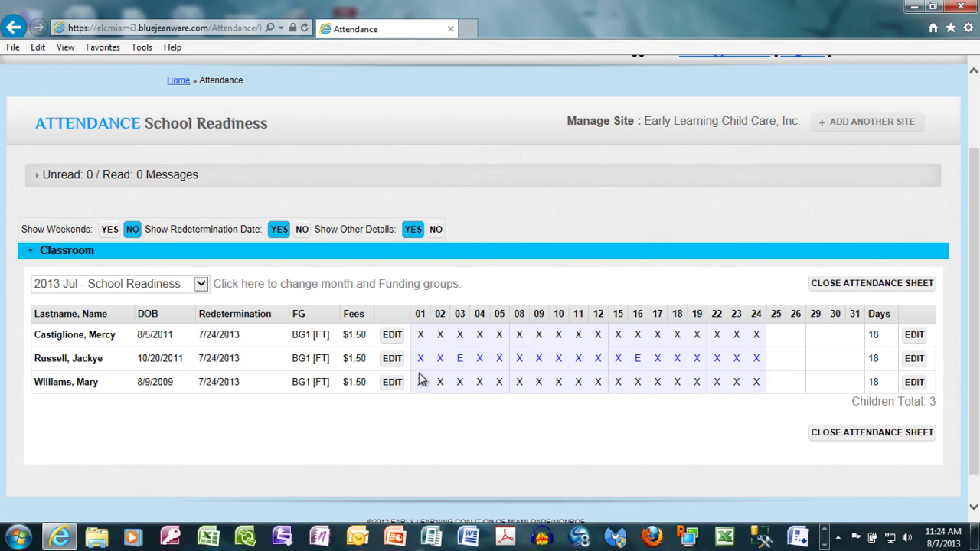
left_click(393, 382)
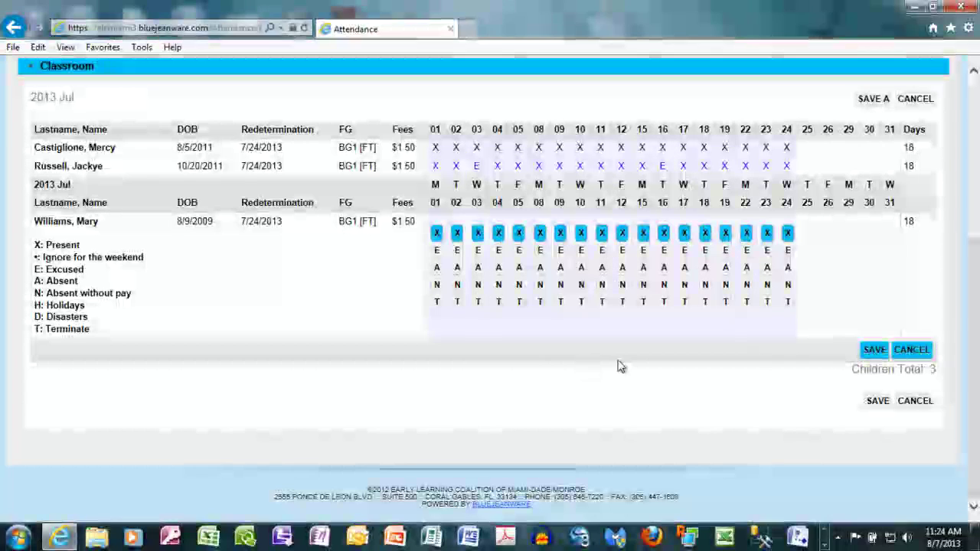
left_click(725, 303)
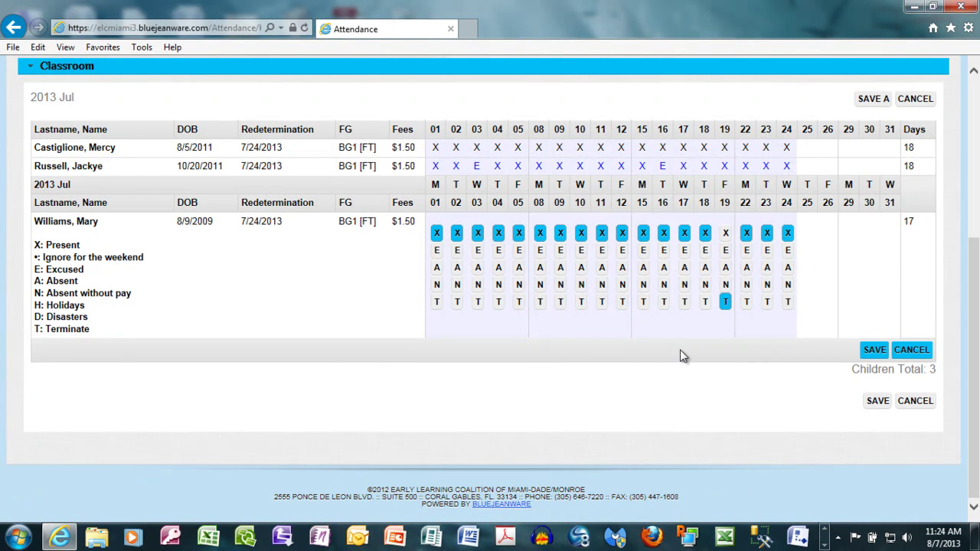
left_click(873, 351)
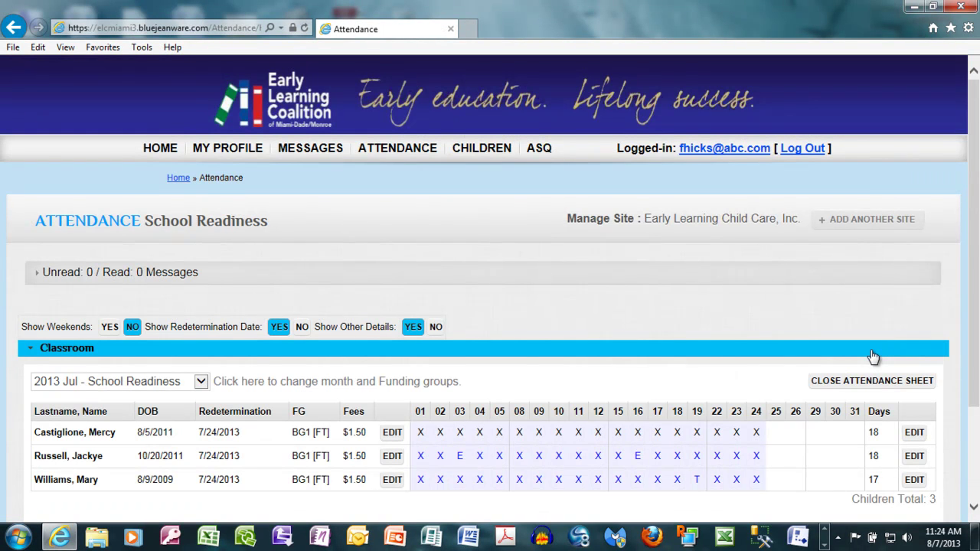
Step: Close the July 2013 attendance sheet and confirm YES on the irreversible Alert
left_click_drag(974, 225, 976, 335)
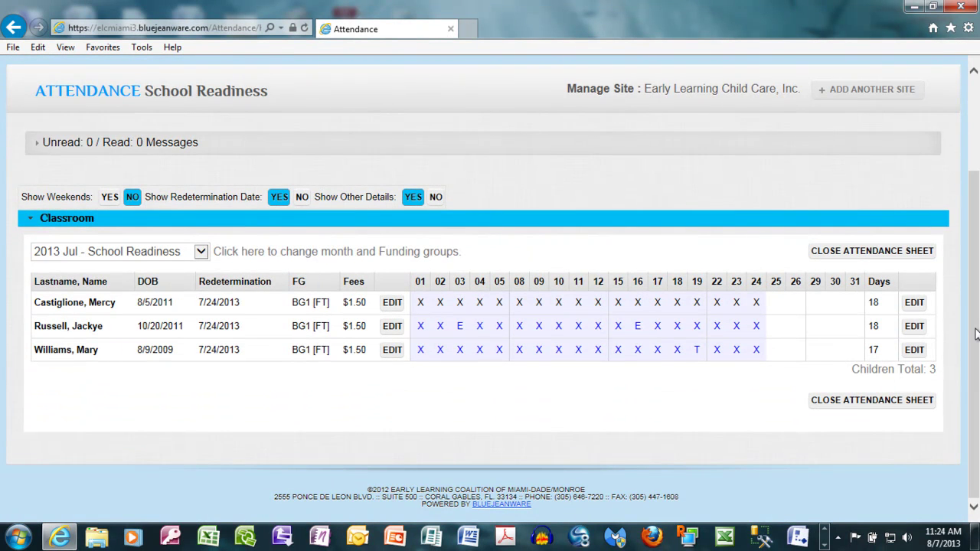
left_click(897, 256)
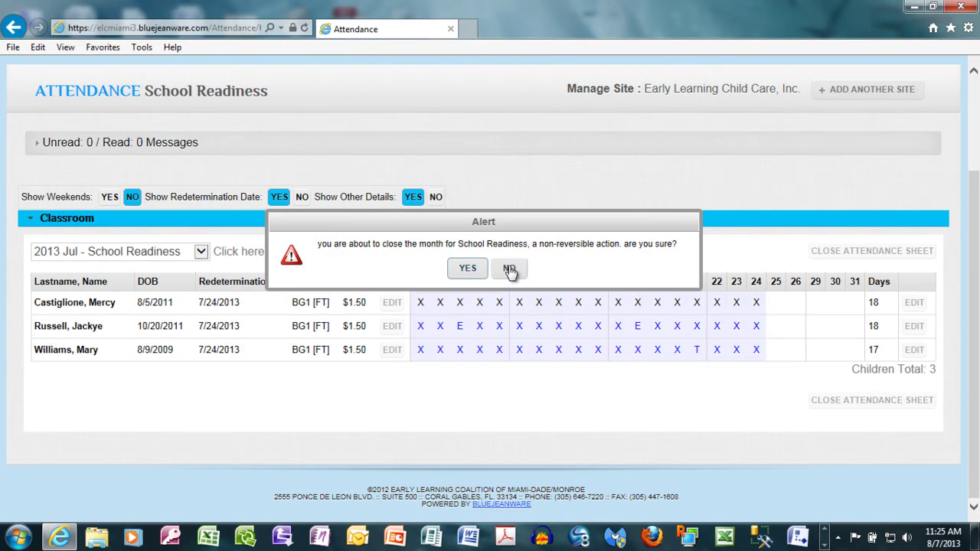
left_click(466, 269)
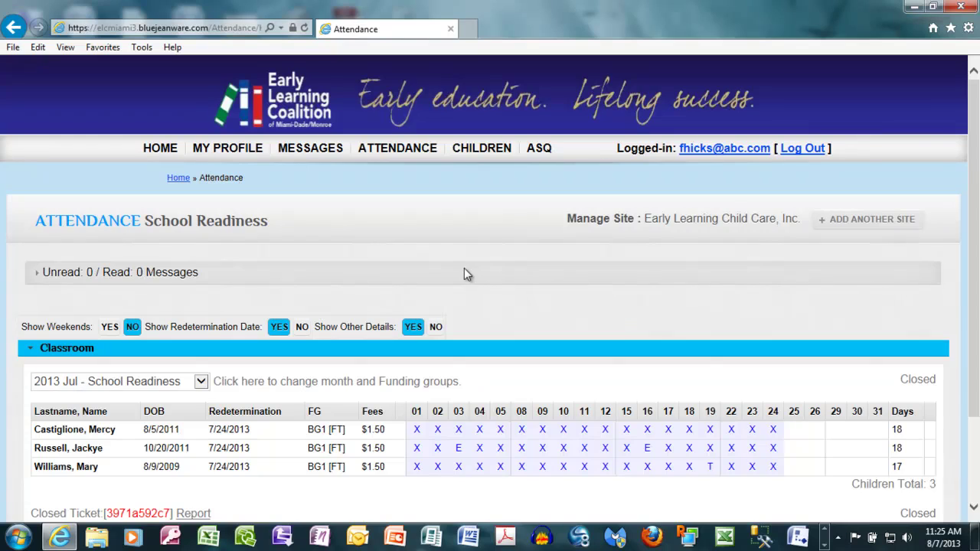
Step: Back in Internet Explorer, request the Closed Ticket's attendance Report PDF
left_click_drag(976, 180, 976, 259)
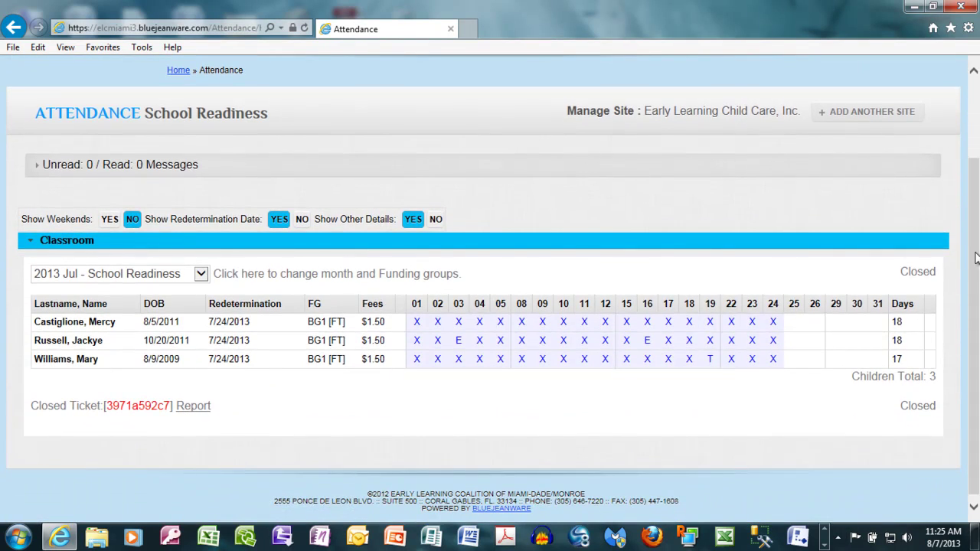
key("alt+Tab")
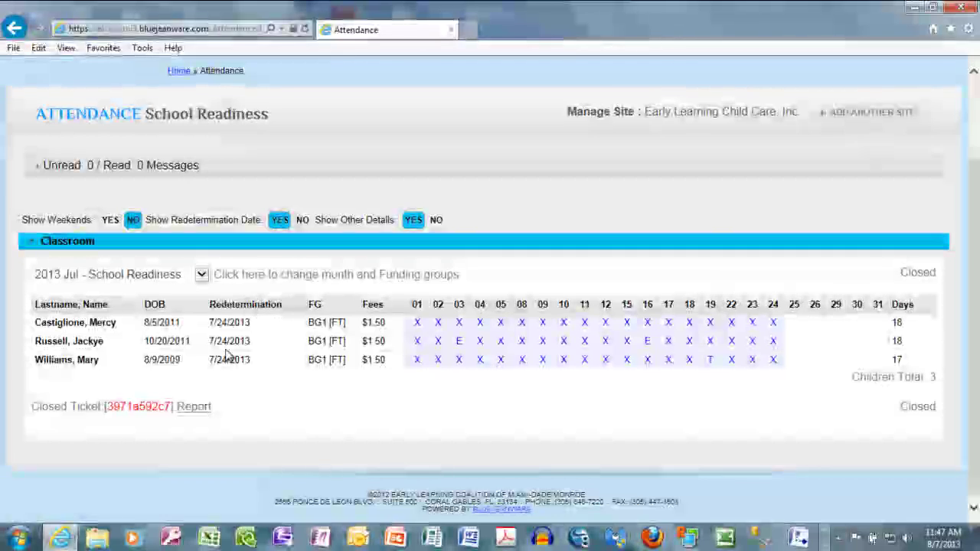
left_click(191, 406)
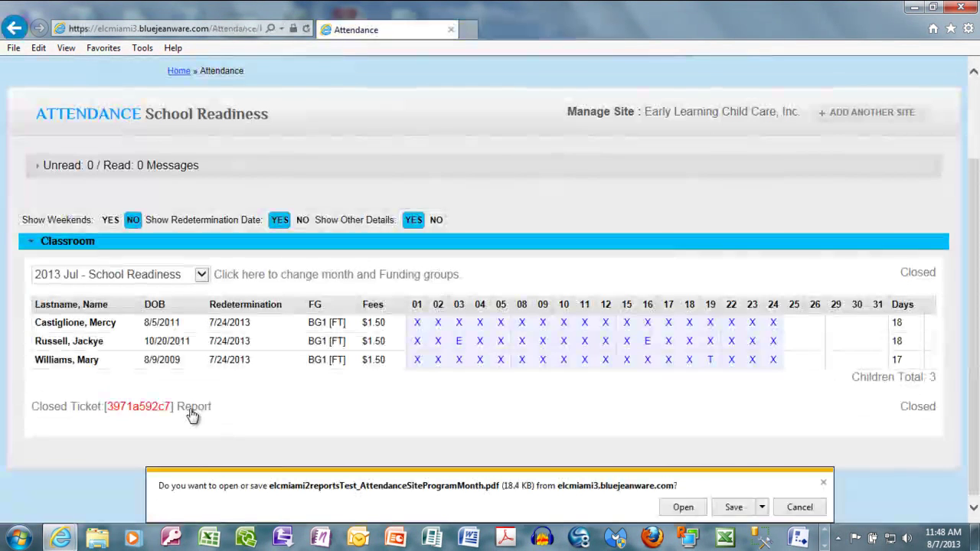
Step: Use Save As to target the Desktop and replace the name before .pdf with 'July2013AttendanceSub'
left_click(761, 508)
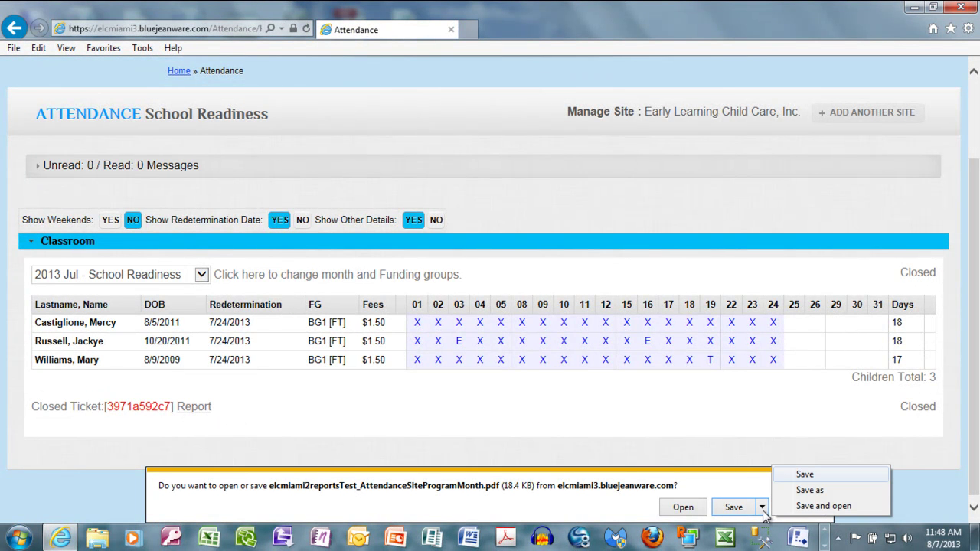
left_click(812, 491)
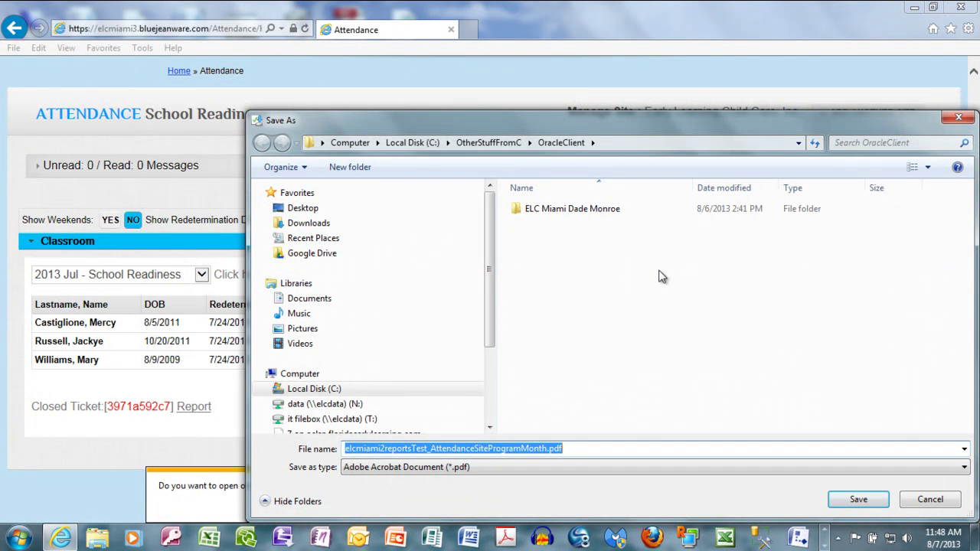
left_click(306, 206)
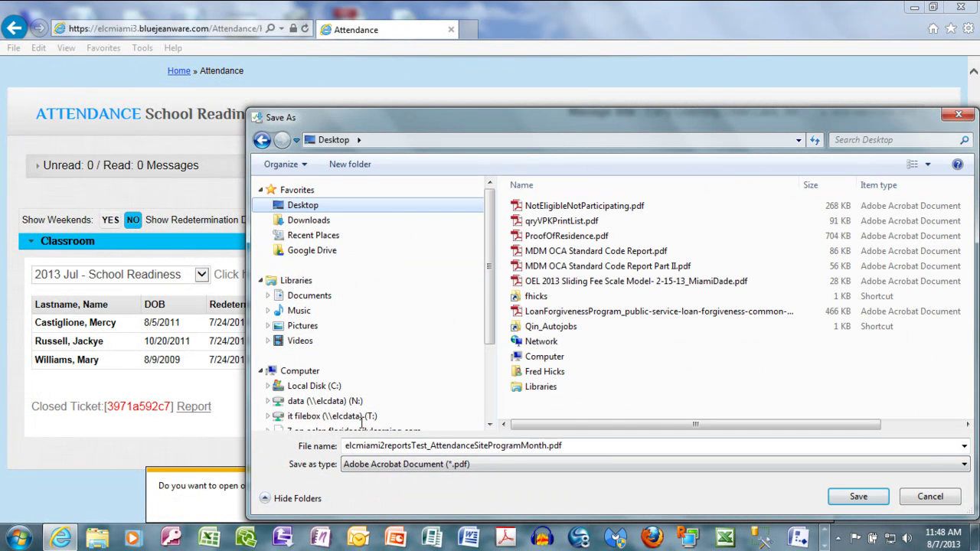
left_click(540, 445)
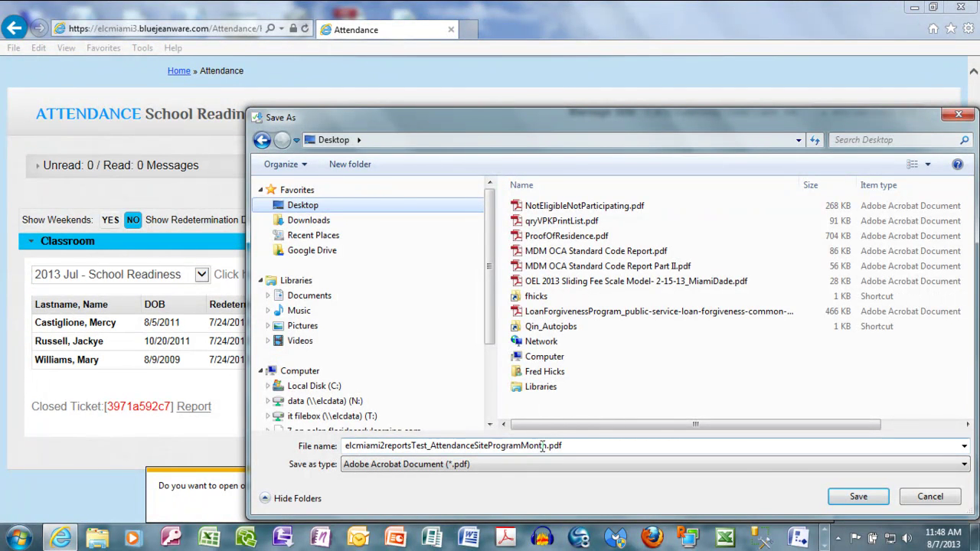
double_click(541, 446)
left_click_drag(547, 445, 278, 446)
type("July")
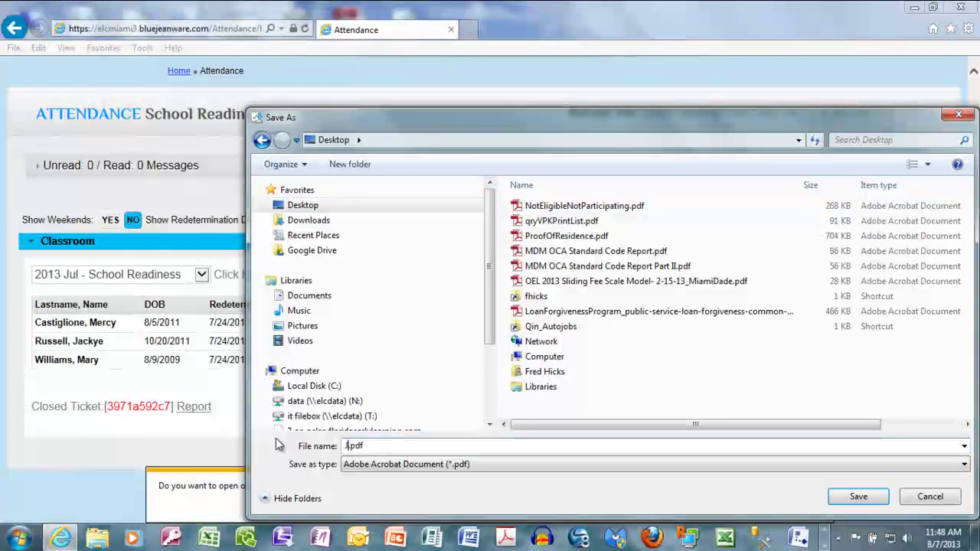
type("2013")
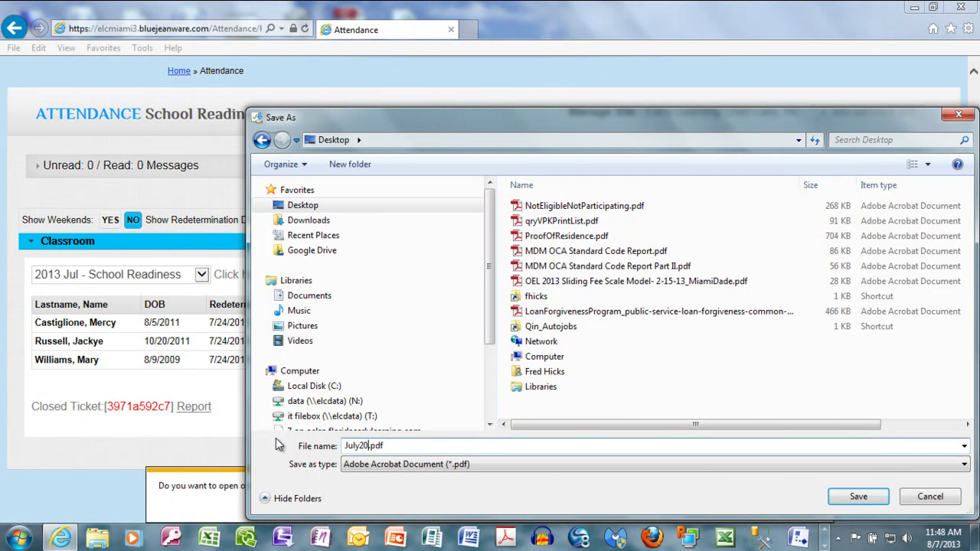
type("Atten")
type("danceSub")
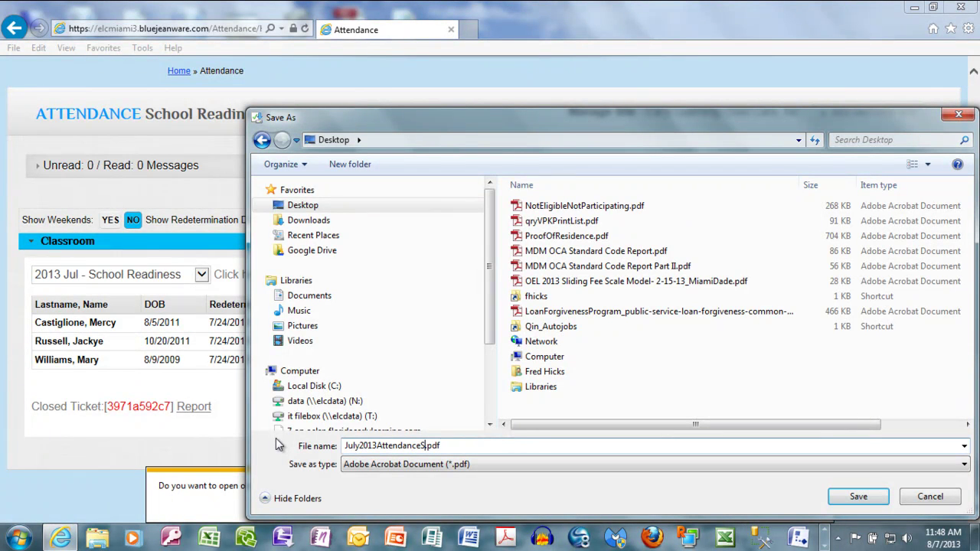